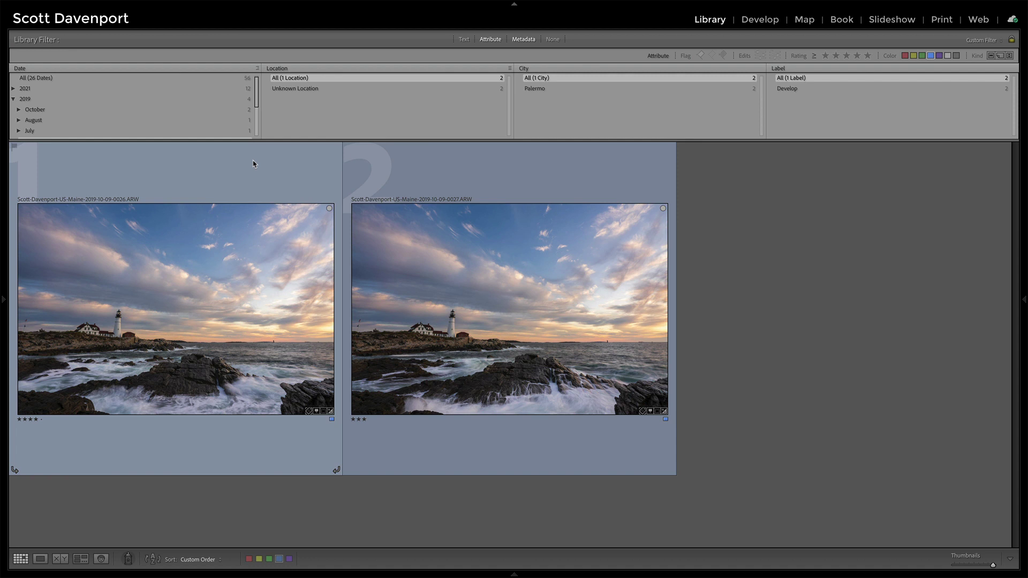
Select both lighthouse photos and send them to ON1 Effects 2022 with Open as Layers, accepting the export options.
left_click(187, 274)
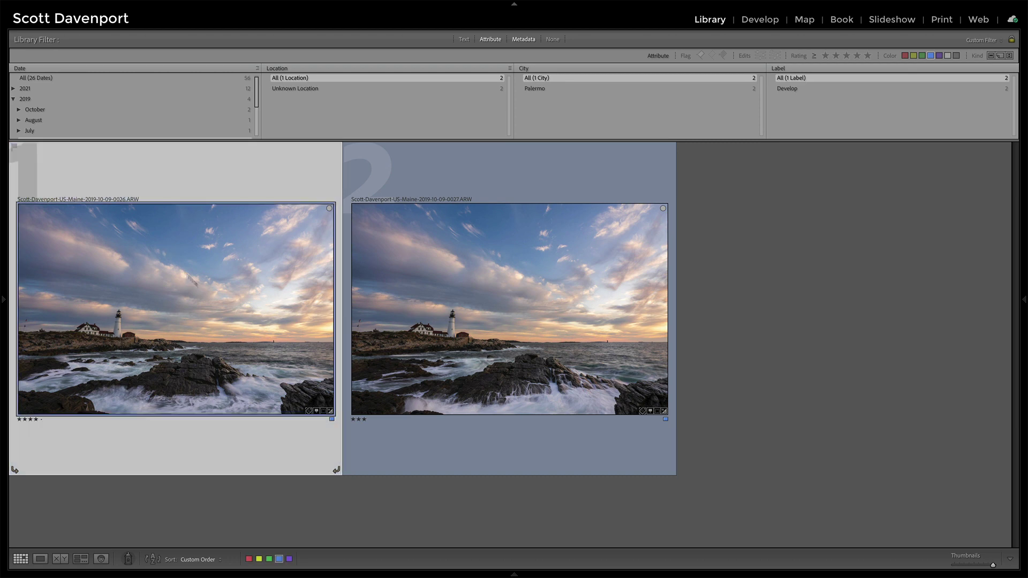
left_click(426, 287, "shift")
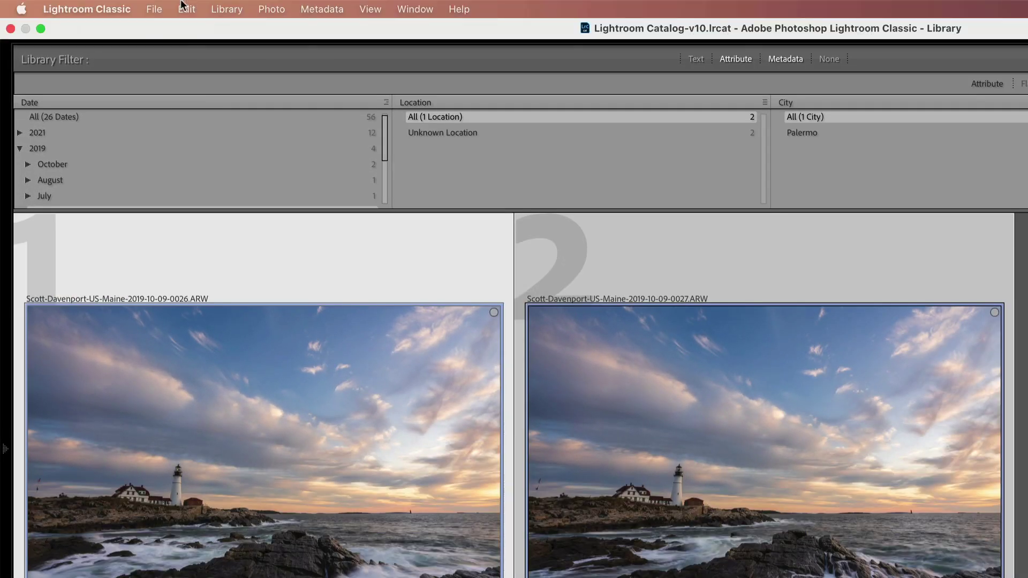
left_click(108, 4)
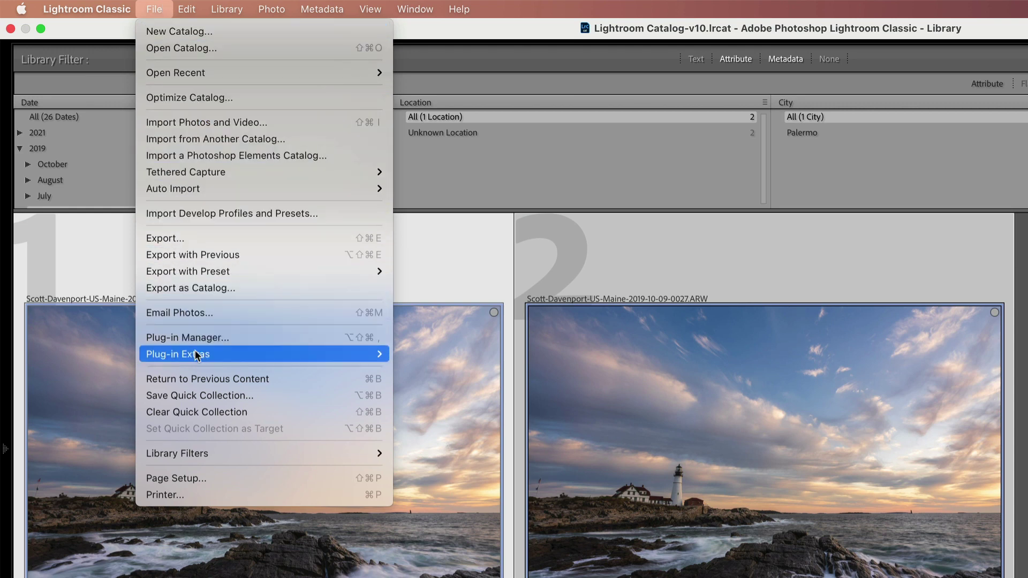
mouse_move(197, 356)
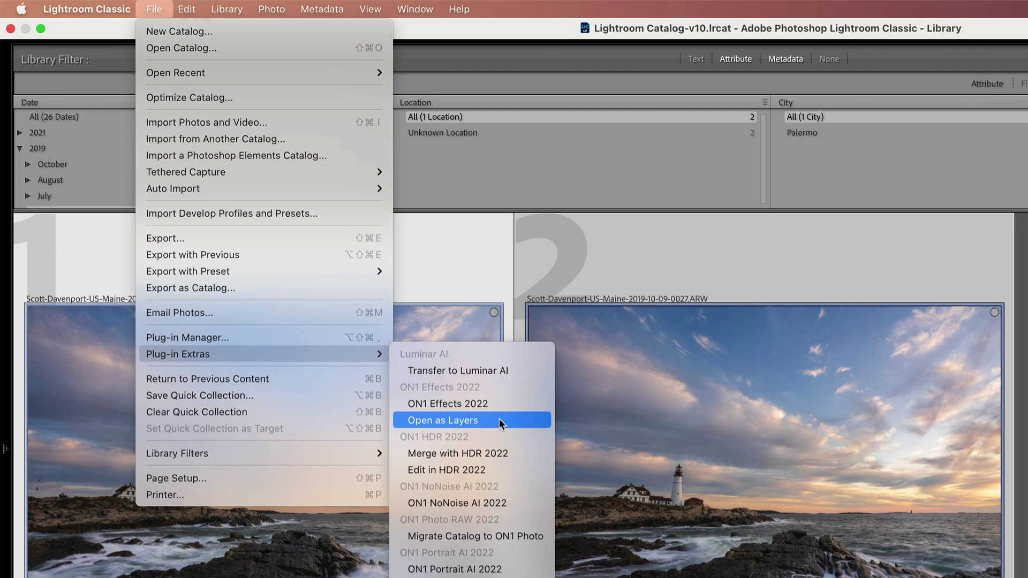
left_click(499, 419)
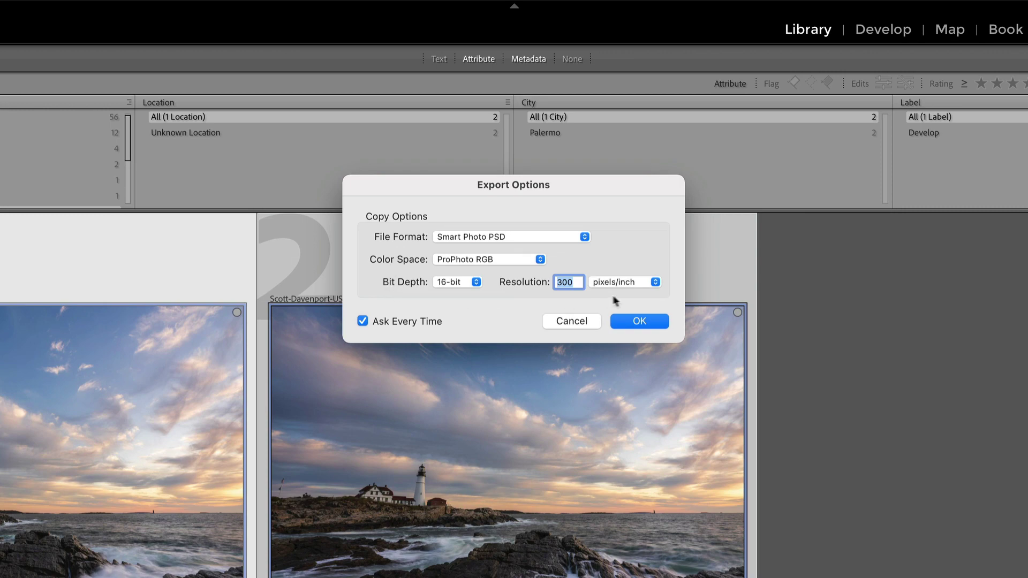
left_click(658, 322)
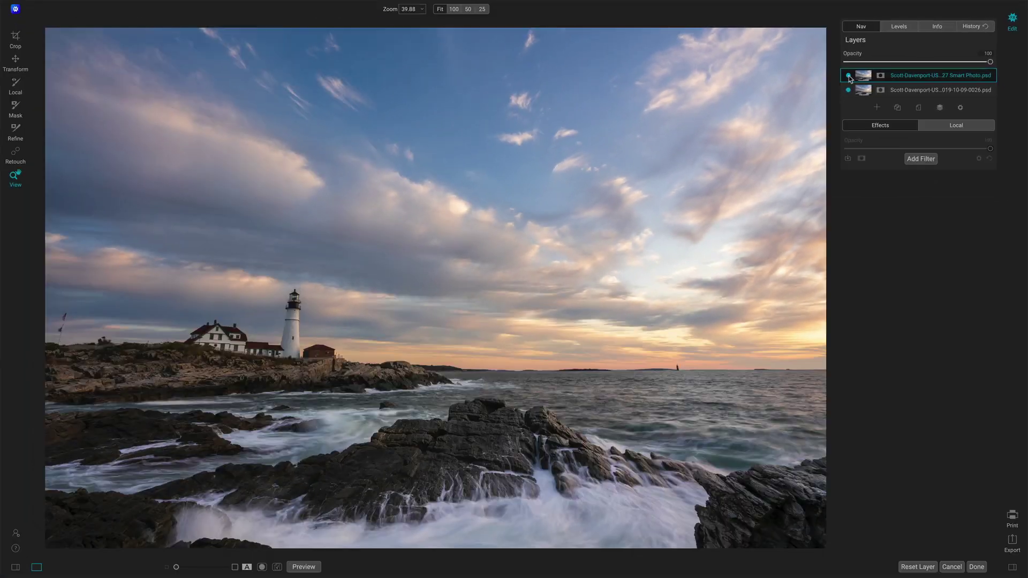
Compare the two shots, then give the top layer an inverted mask that hides it.
left_click(848, 76)
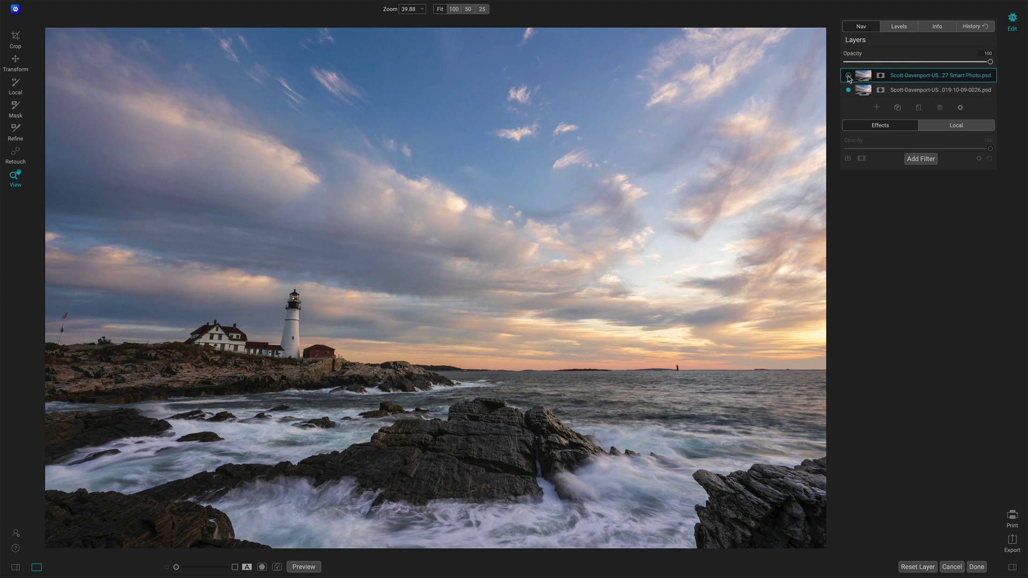
left_click(848, 76)
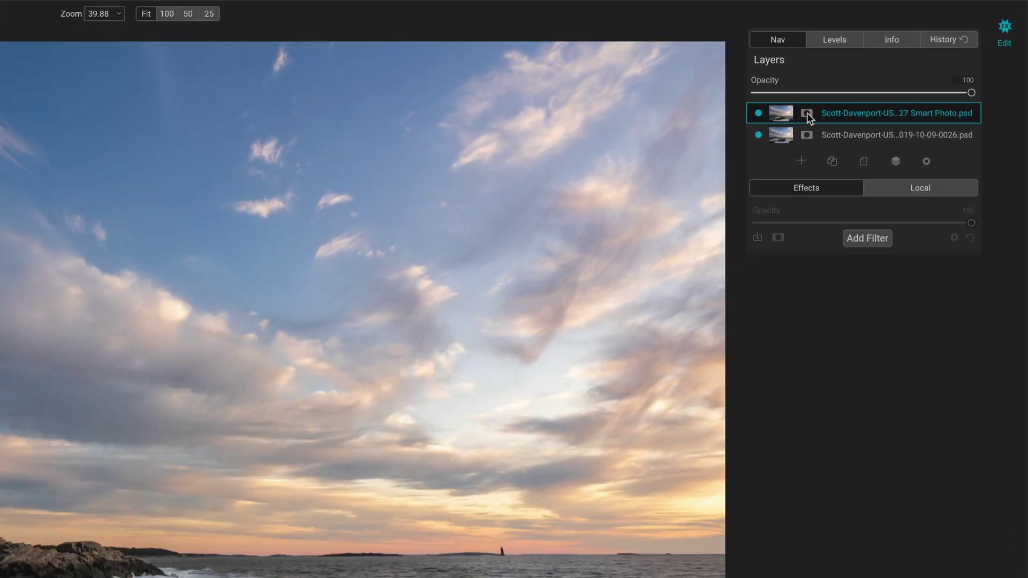
left_click(807, 114)
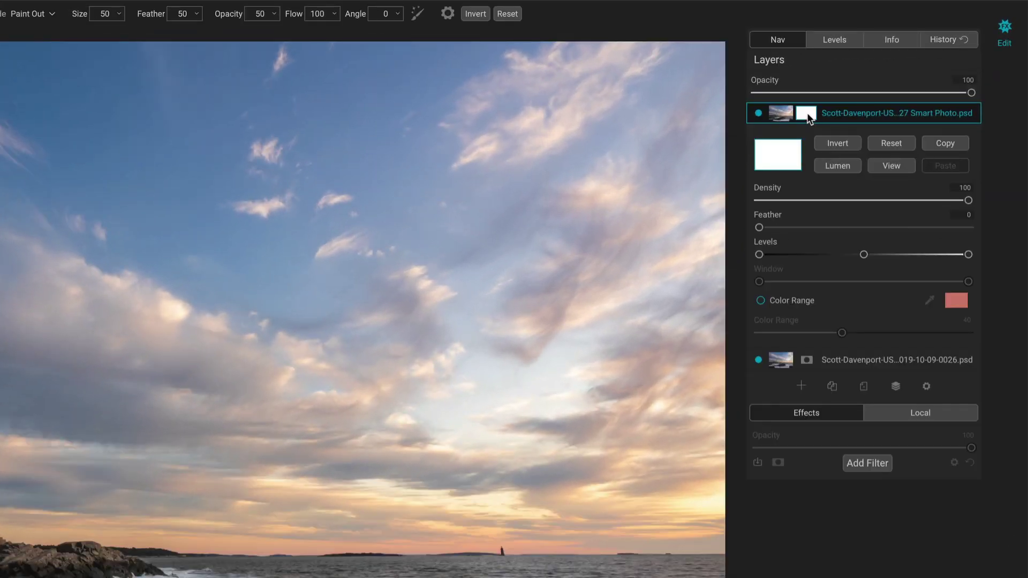
left_click(832, 143)
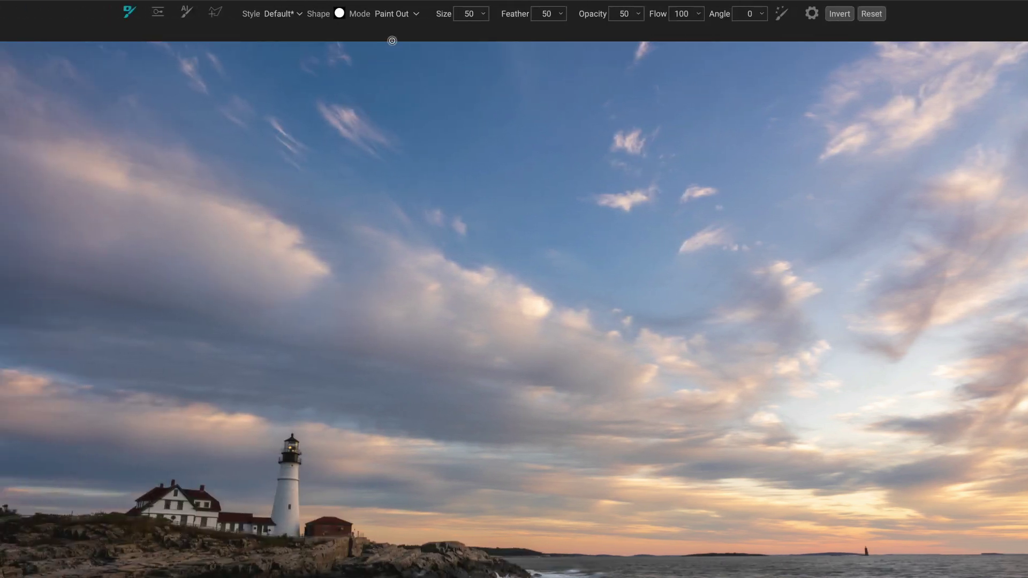
With the brush in Paint In mode, paint the streaky surf into the right-hand rock channel.
left_click(399, 14)
left_click(399, 37)
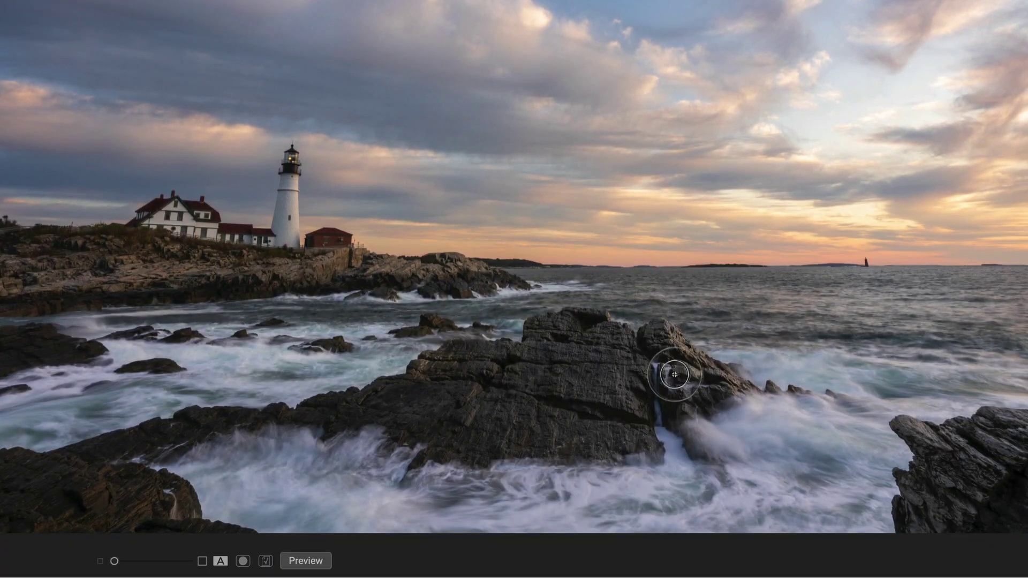
mouse_move(675, 375)
left_mouse_down()
mouse_move(675, 407)
mouse_move(661, 360)
mouse_move(656, 379)
mouse_move(577, 407)
mouse_move(598, 399)
mouse_move(484, 415)
mouse_move(529, 430)
mouse_move(446, 434)
mouse_move(639, 431)
mouse_move(630, 430)
mouse_move(641, 442)
mouse_move(436, 442)
left_mouse_up()
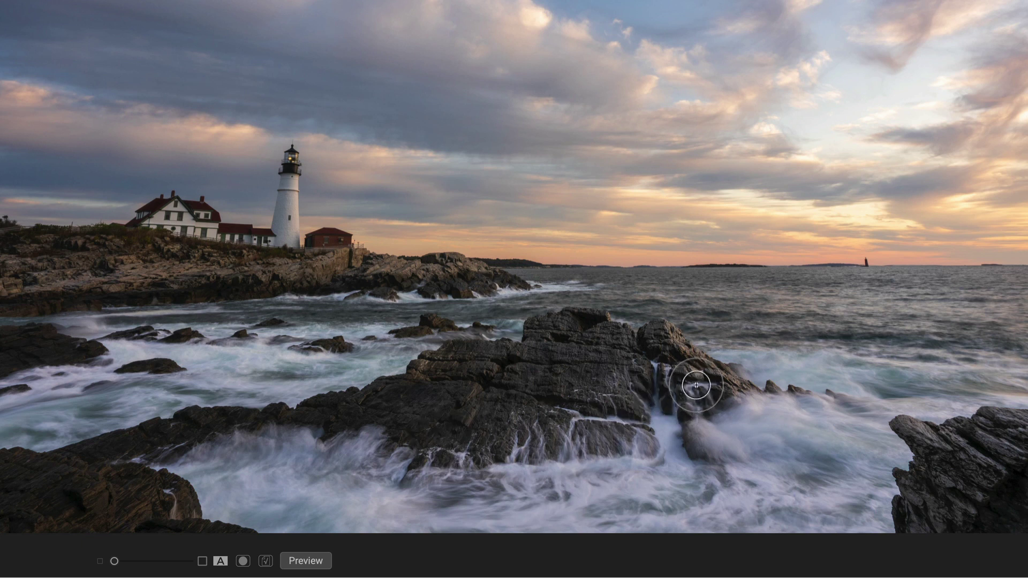
mouse_move(695, 385)
left_mouse_down()
mouse_move(636, 382)
mouse_move(582, 403)
mouse_move(597, 377)
mouse_move(482, 428)
mouse_move(449, 412)
left_mouse_up()
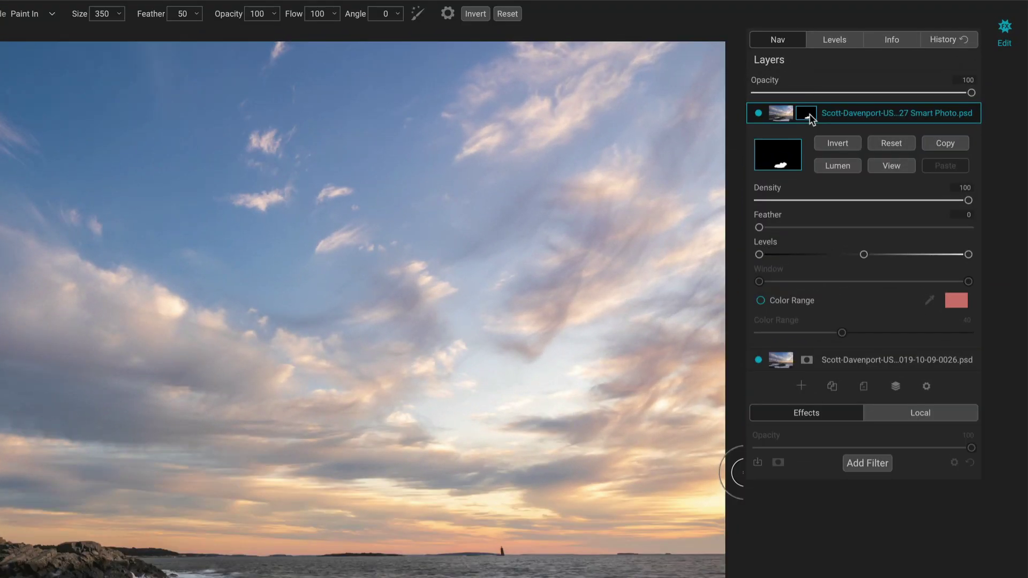
Create a New Stamped Layer of the composite and hide the original masked layer beneath it.
left_click(881, 77)
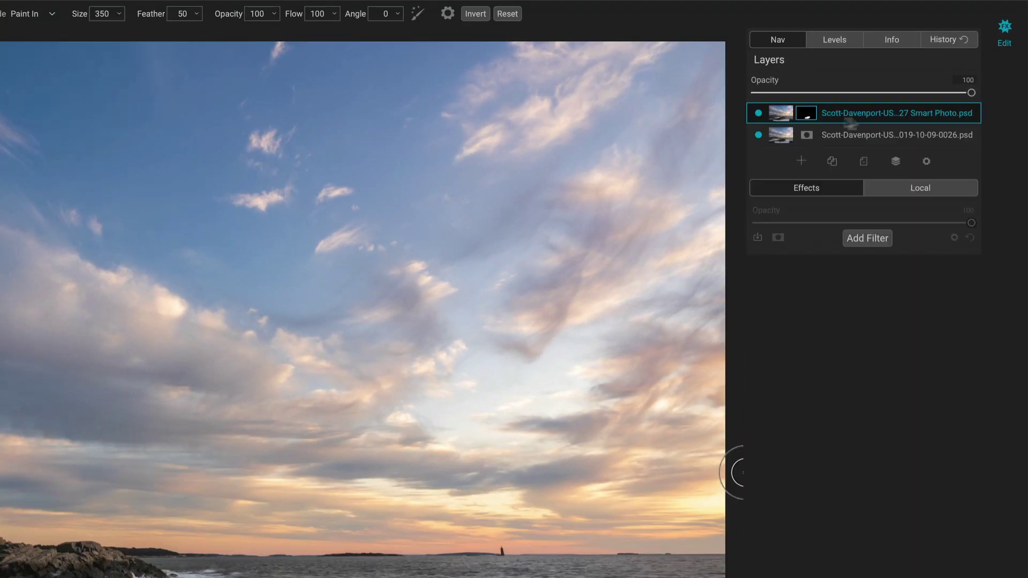
right_click(865, 116)
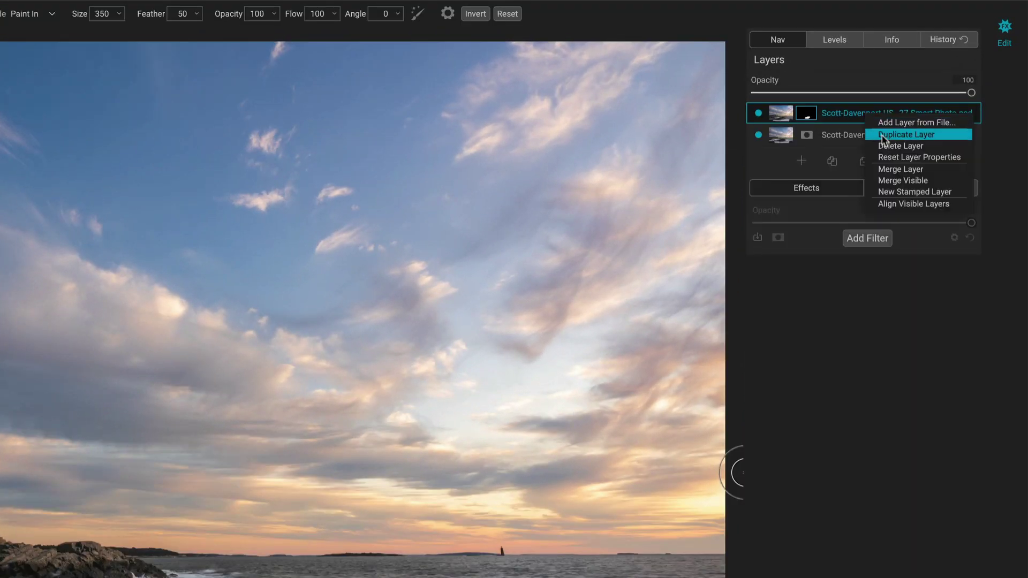
left_click(882, 188)
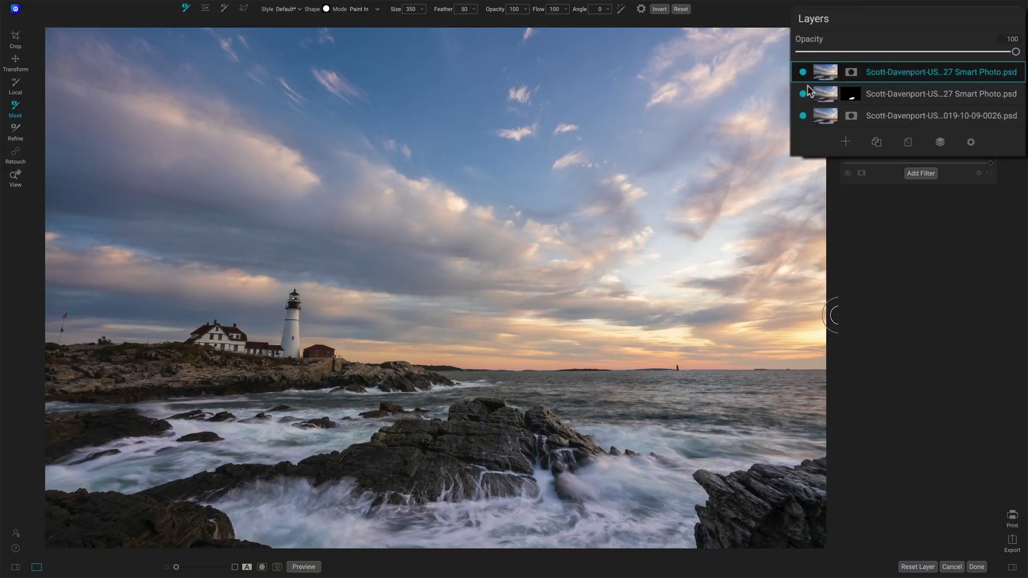
left_click(803, 94)
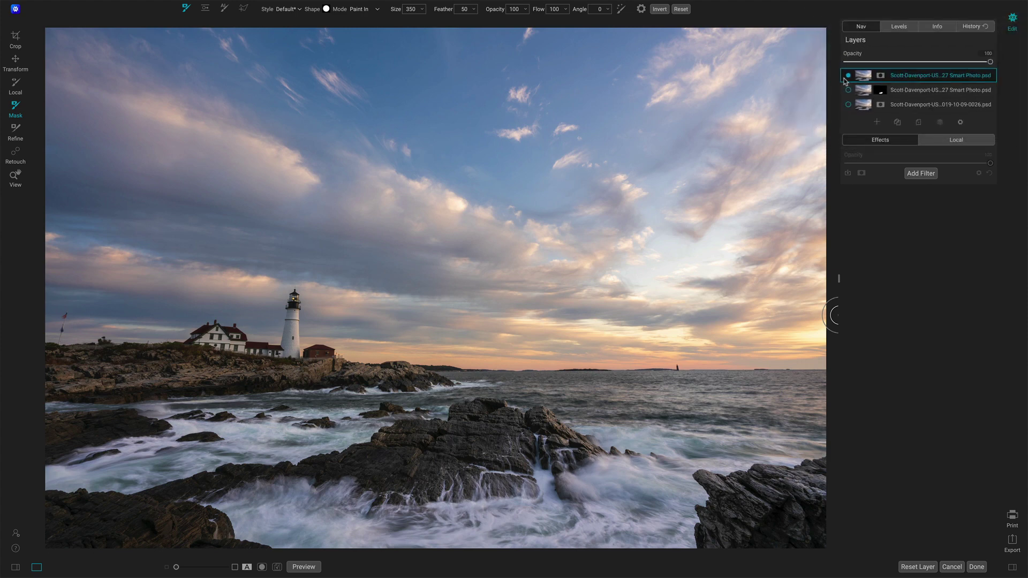
Add a Dynamic Contrast filter with a luminosity mask, the Surreal preset, and about 50% strength.
left_click(916, 174)
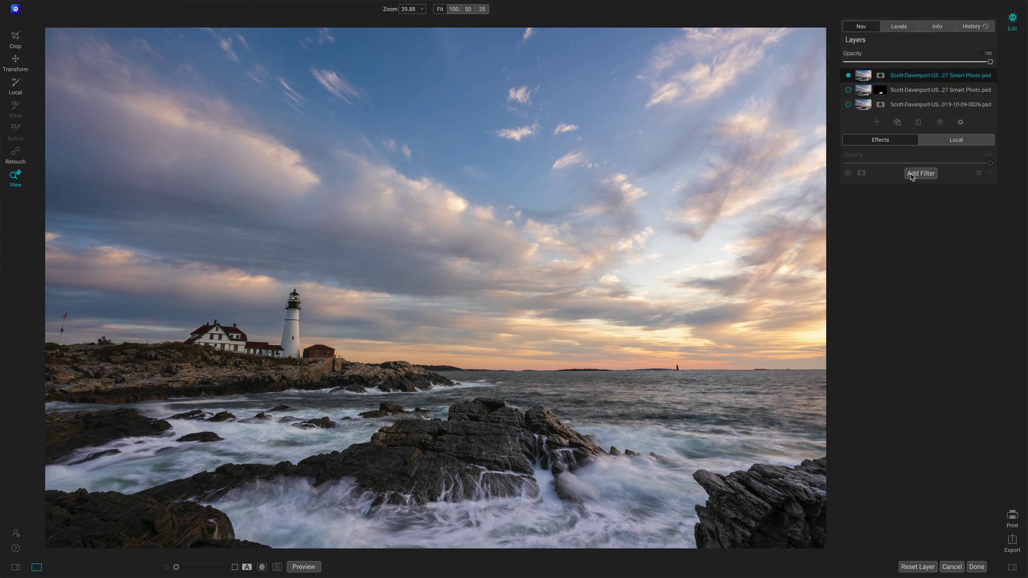
left_click(796, 221)
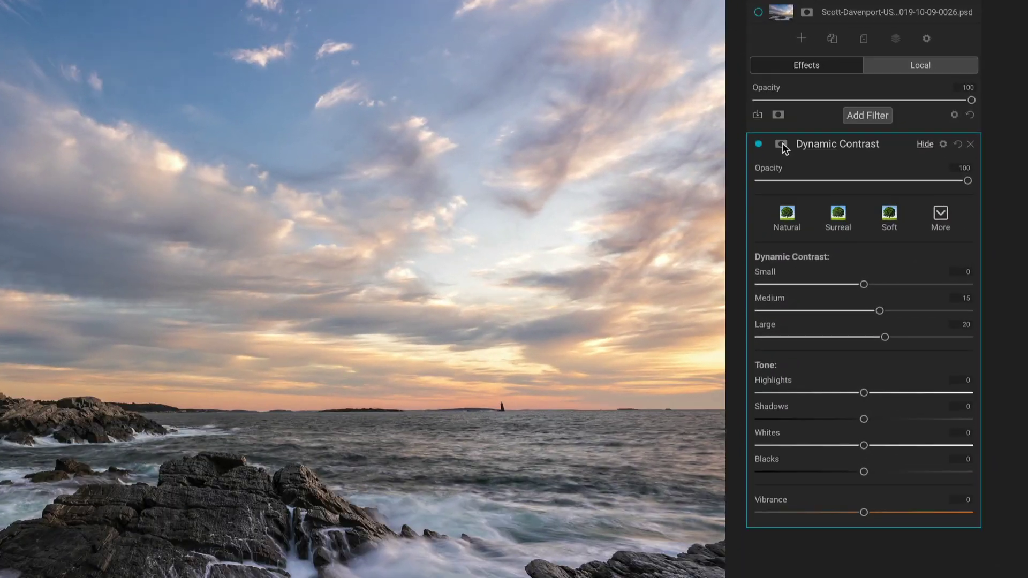
left_click(863, 192)
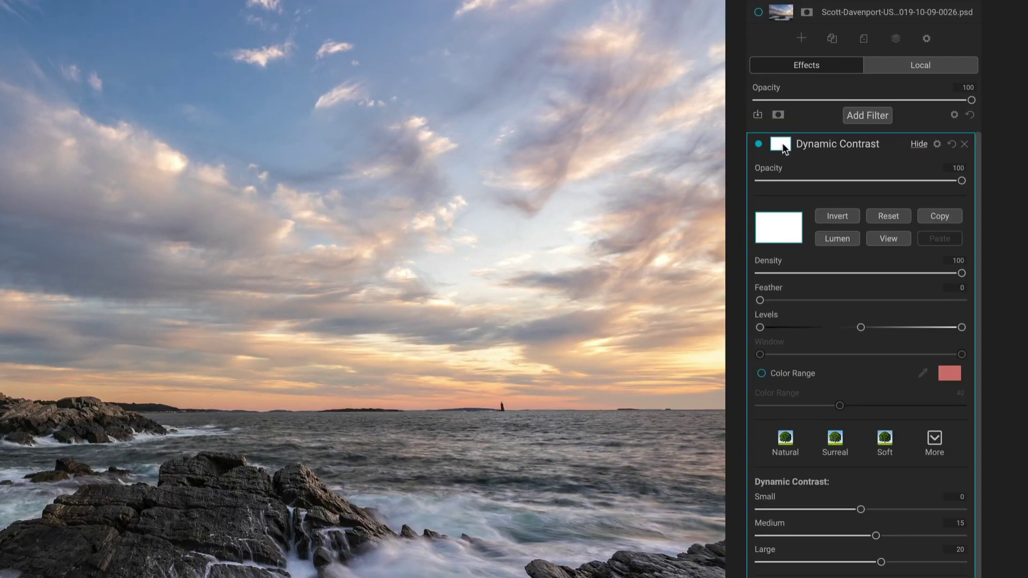
left_click(836, 239)
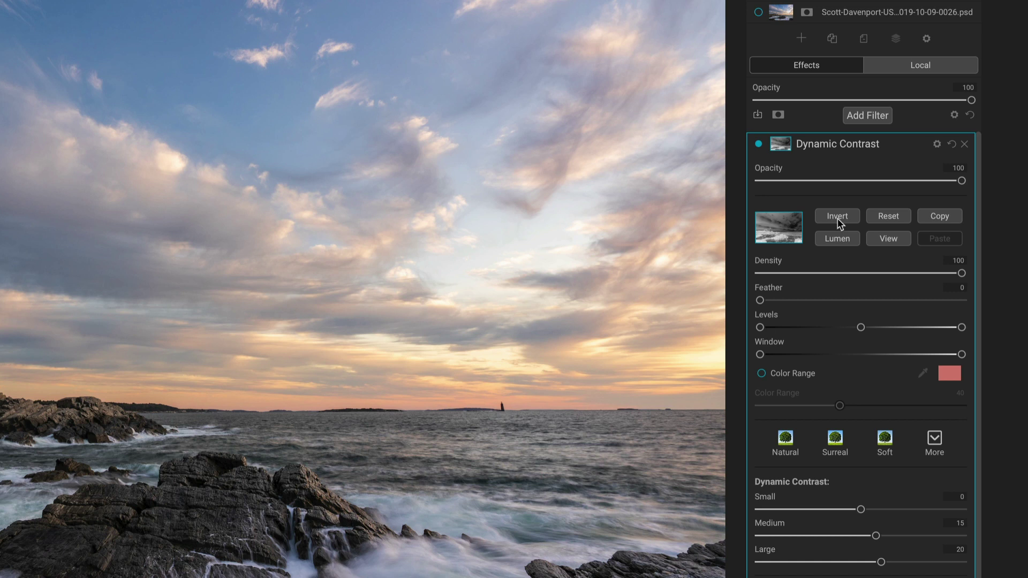
left_click(784, 149)
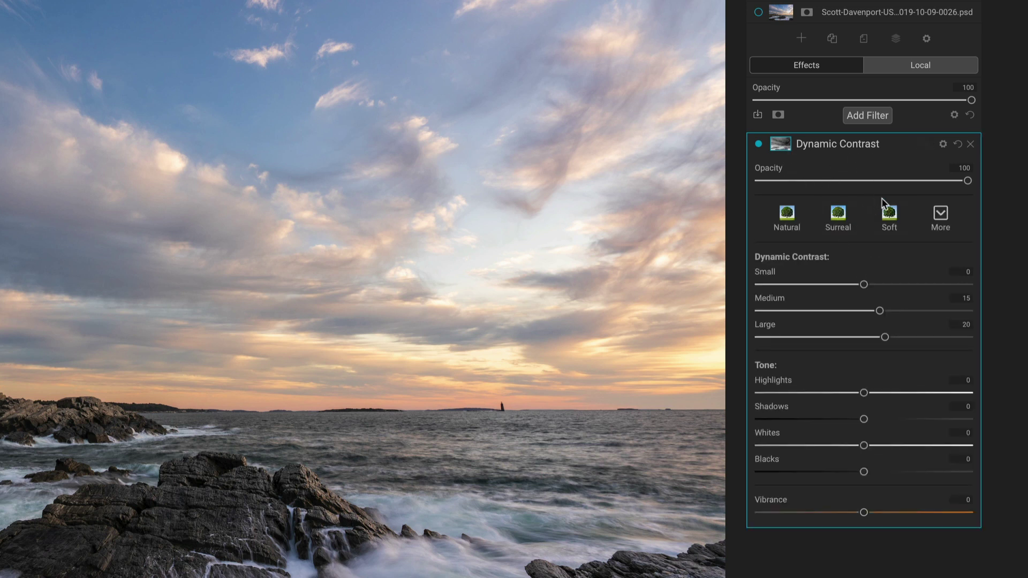
left_click(835, 218)
left_click_drag(967, 182, 862, 183)
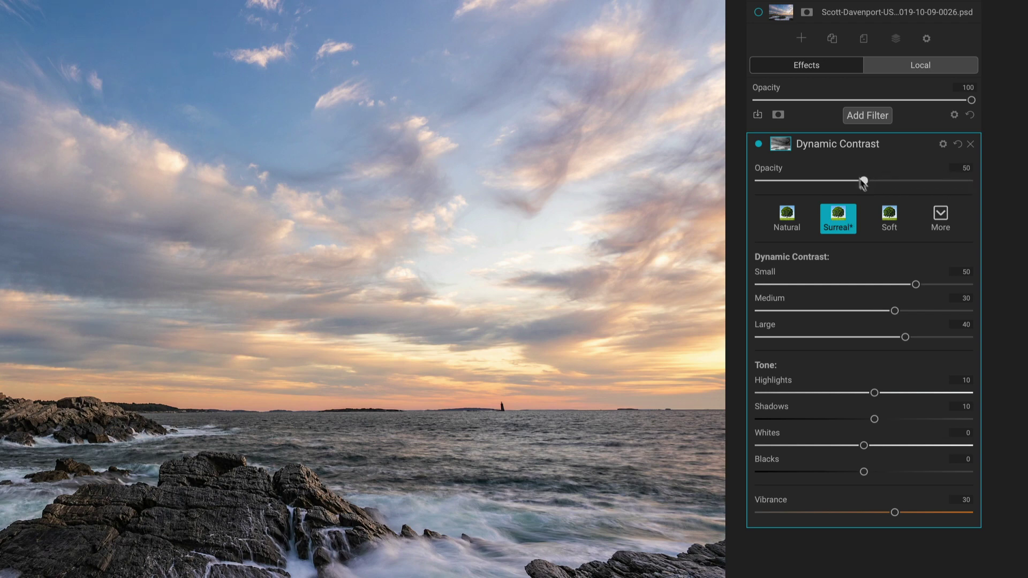
Add a Color Adjustment filter with the Desert preset at about 55% opacity.
left_click(856, 118)
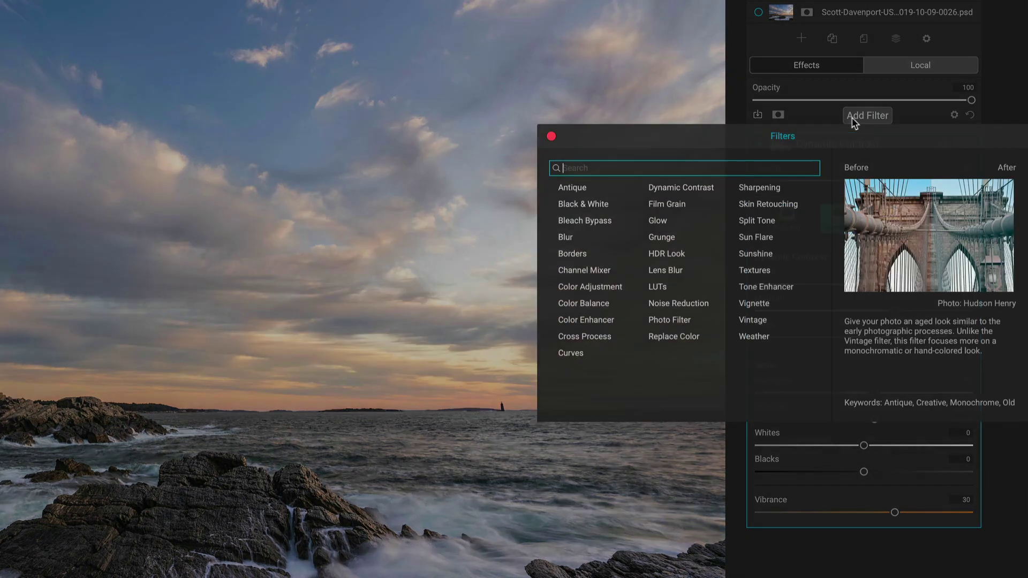
left_click(592, 288)
left_click(862, 216)
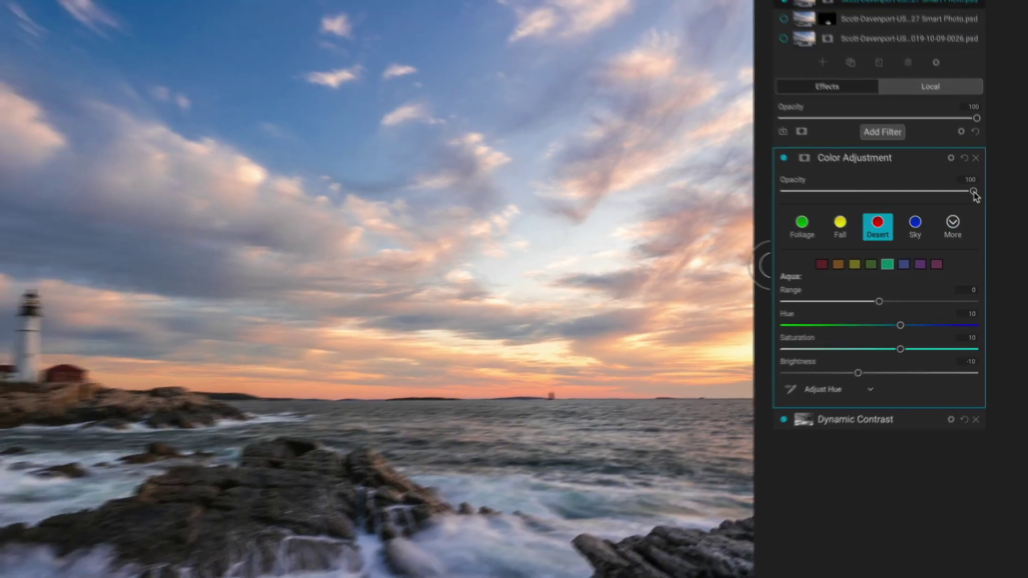
left_click_drag(967, 181, 802, 190)
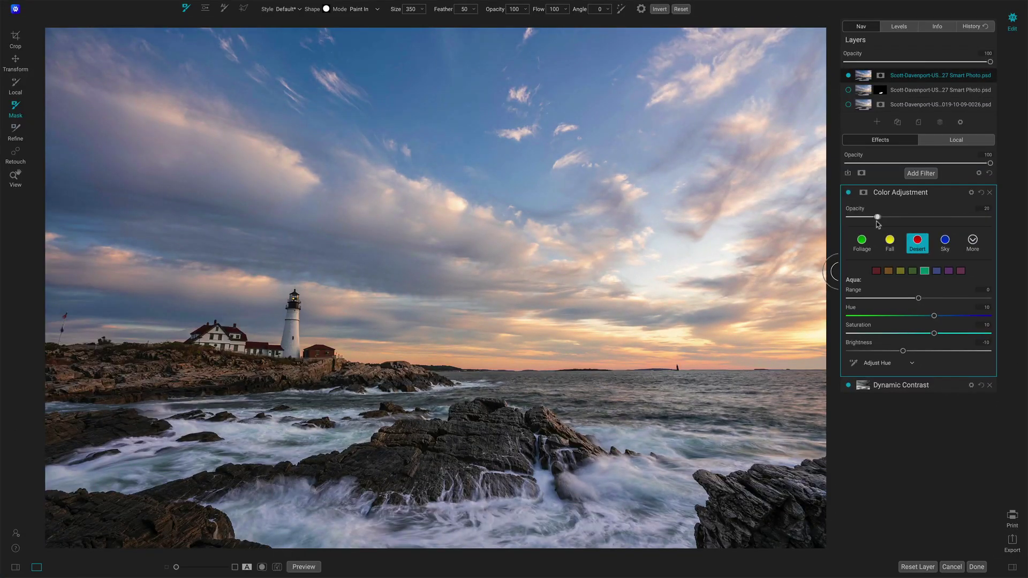
left_click_drag(876, 221, 925, 219)
Add a Strong vignette centred low near the lighthouse, with feather 93 and brightness about -38.
left_click(920, 173)
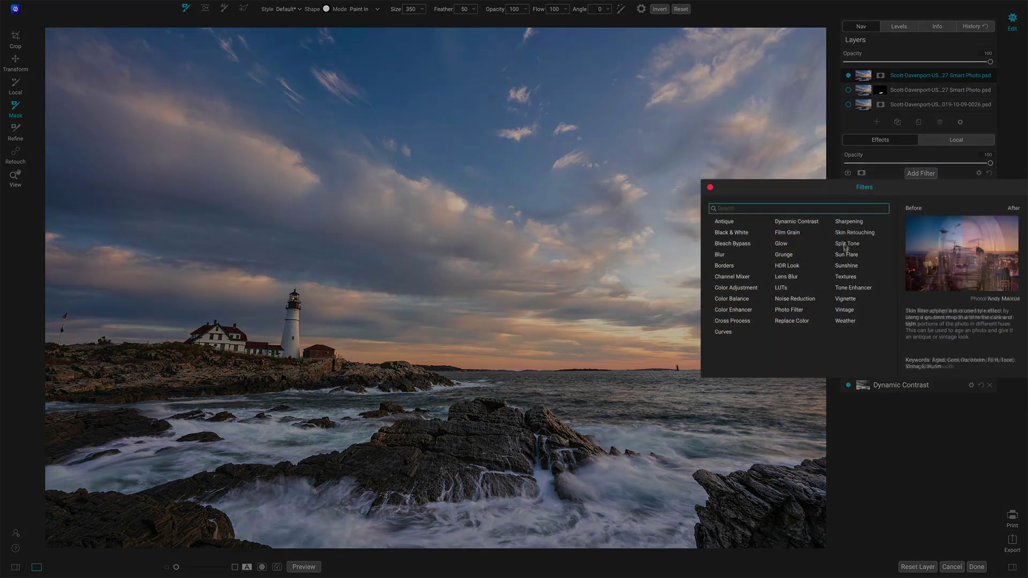
left_click(844, 299)
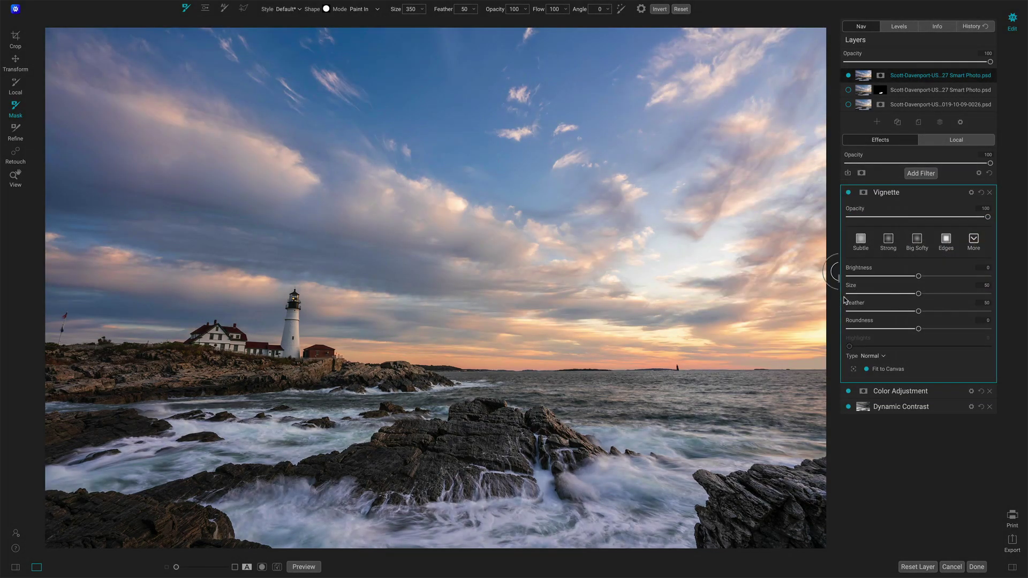
left_click(887, 241)
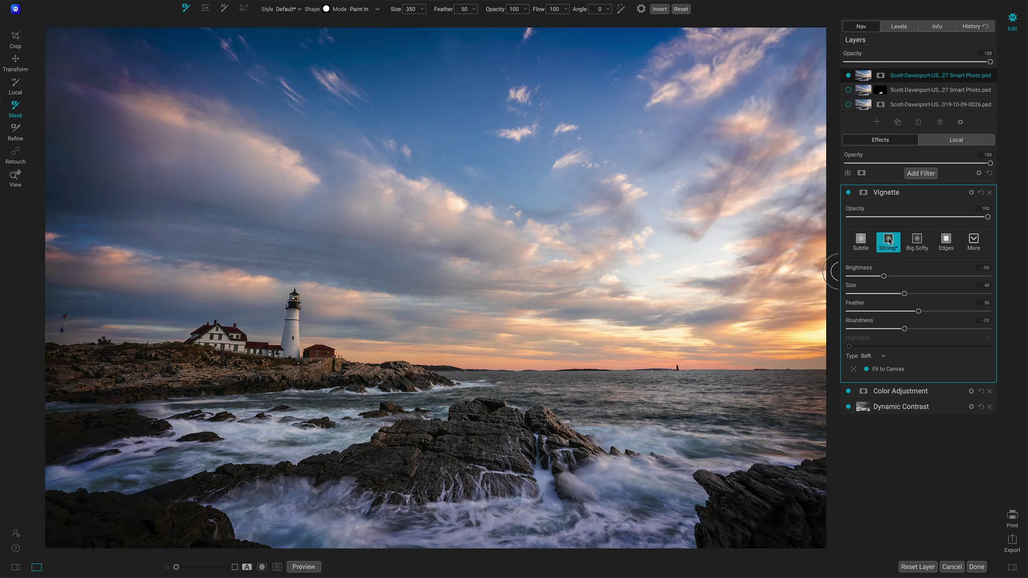
left_click(857, 310)
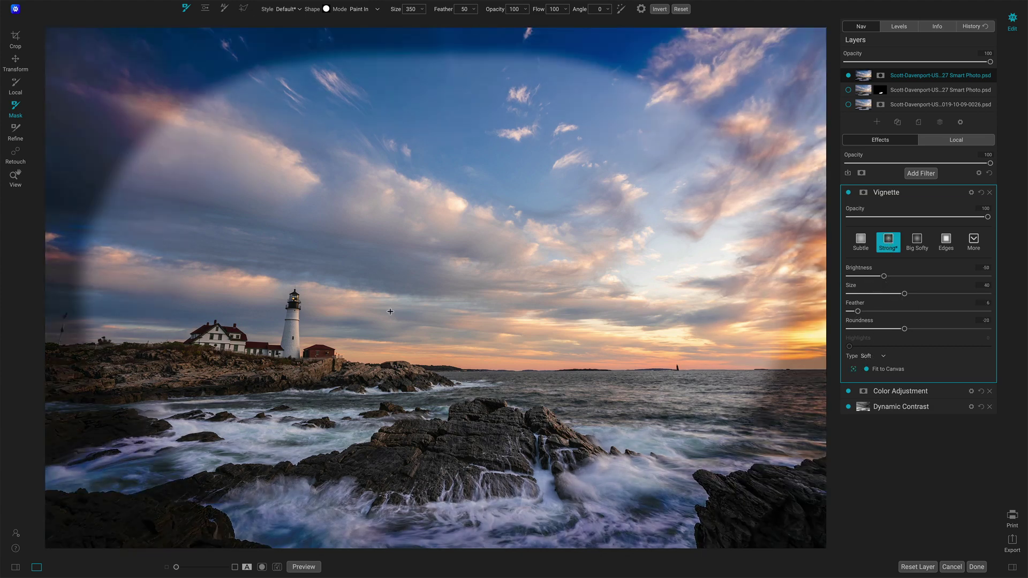
left_click(343, 267)
left_click_drag(343, 267, 323, 307)
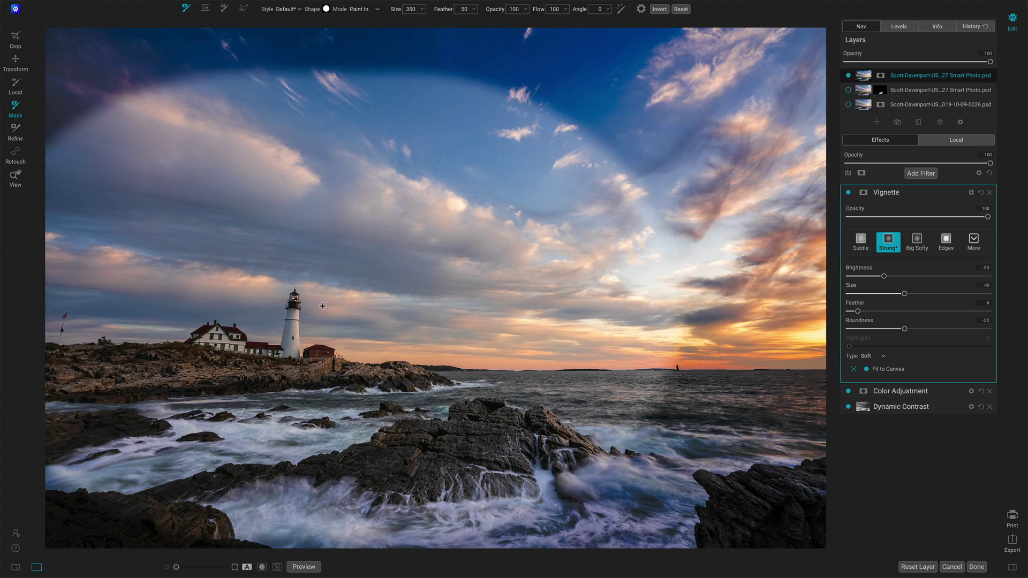
left_click_drag(922, 312, 978, 315)
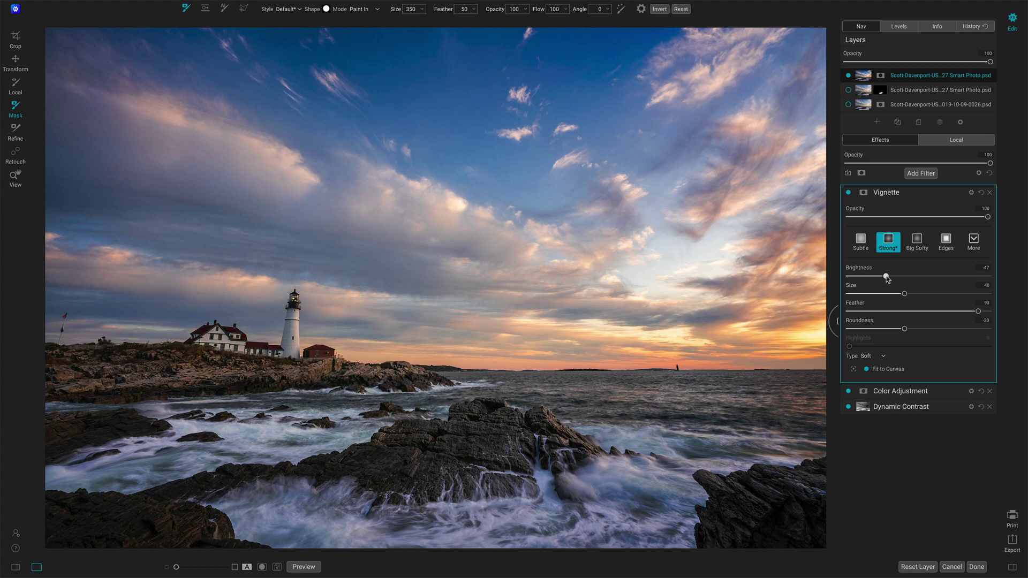
left_click_drag(883, 276, 892, 277)
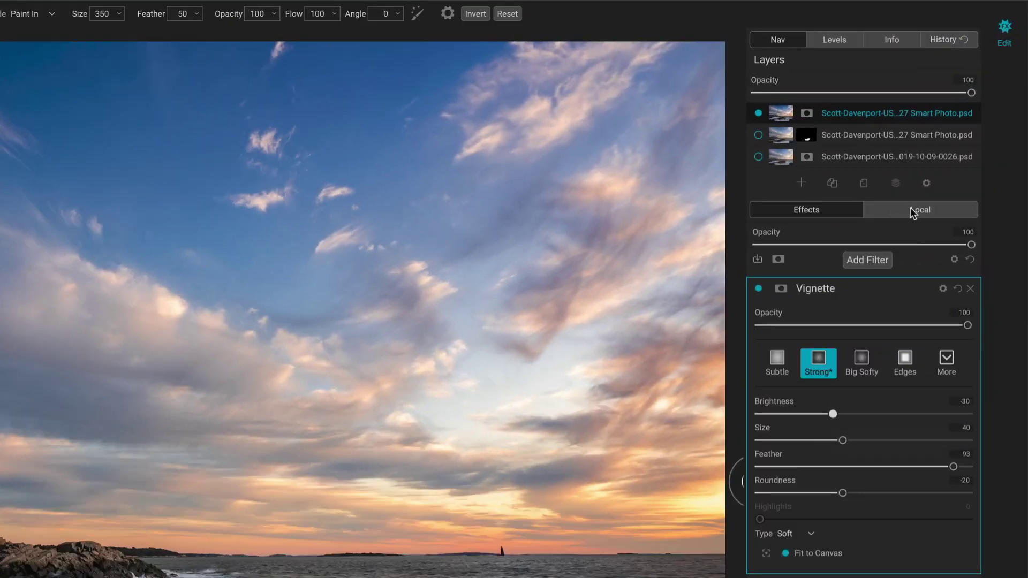
Create a local adjustment with the Lighten preset (exposure 1), masked by a Lumen luminosity mask.
left_click(910, 207)
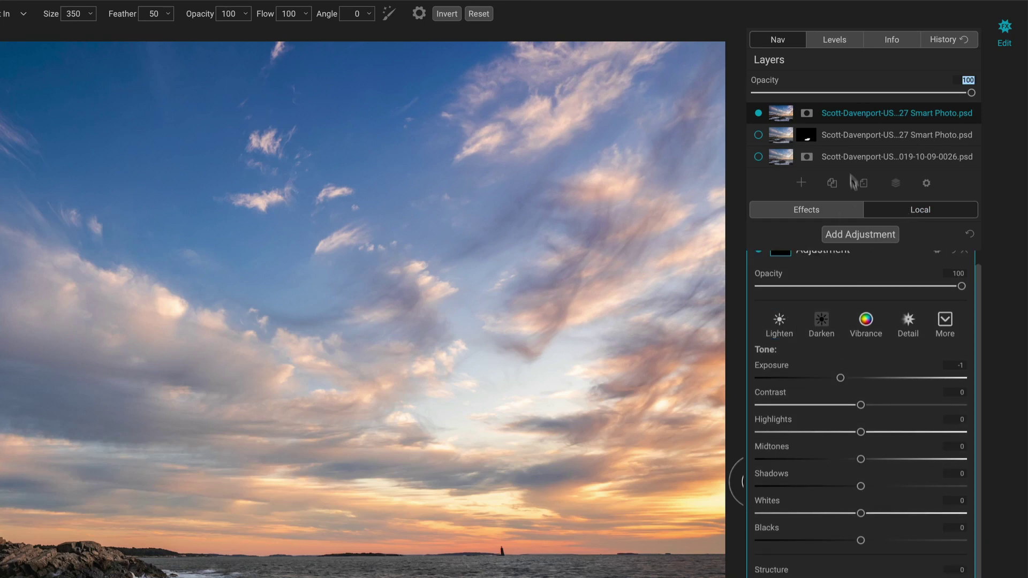
left_click(859, 59)
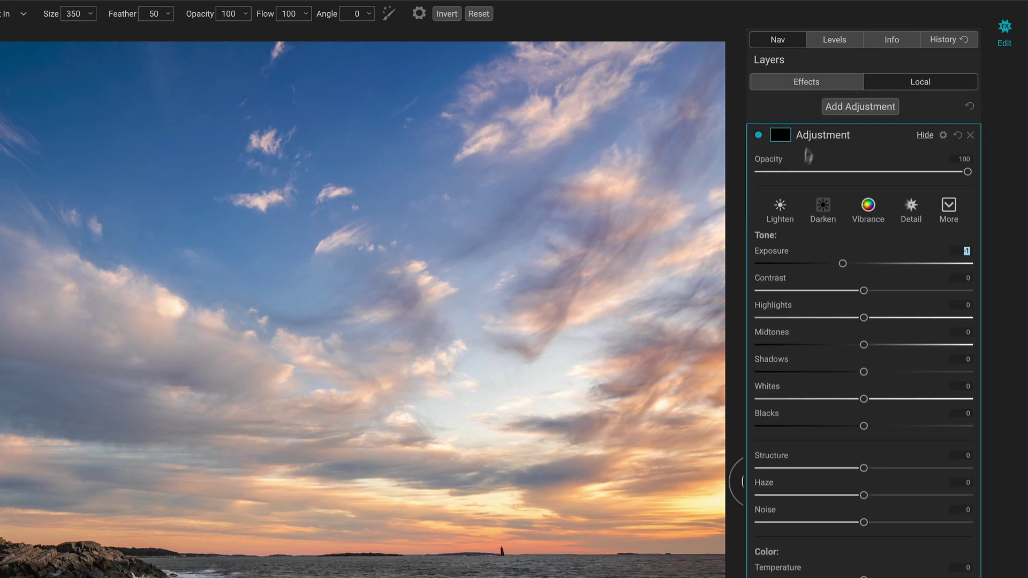
left_click(782, 209)
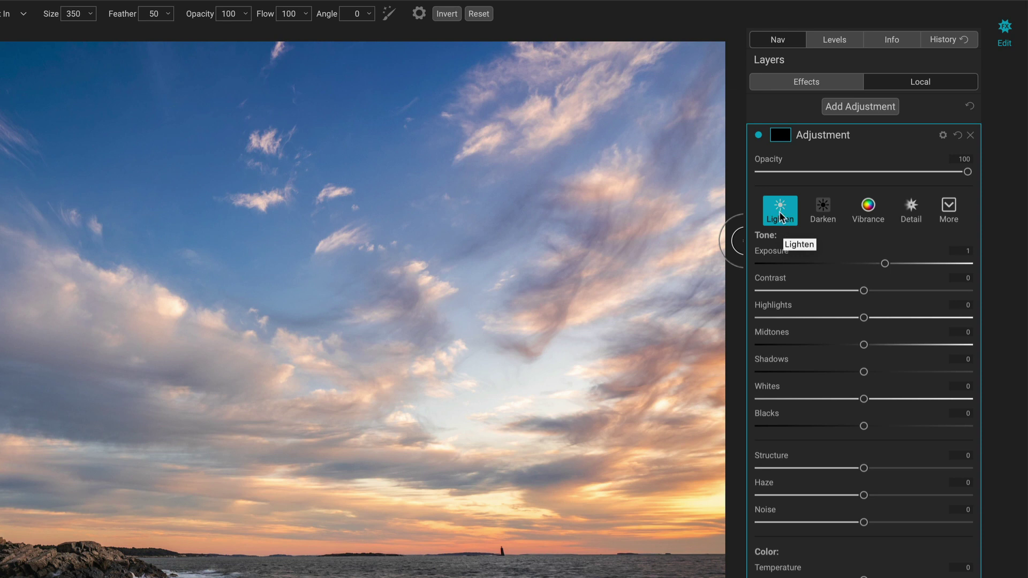
left_click(781, 136)
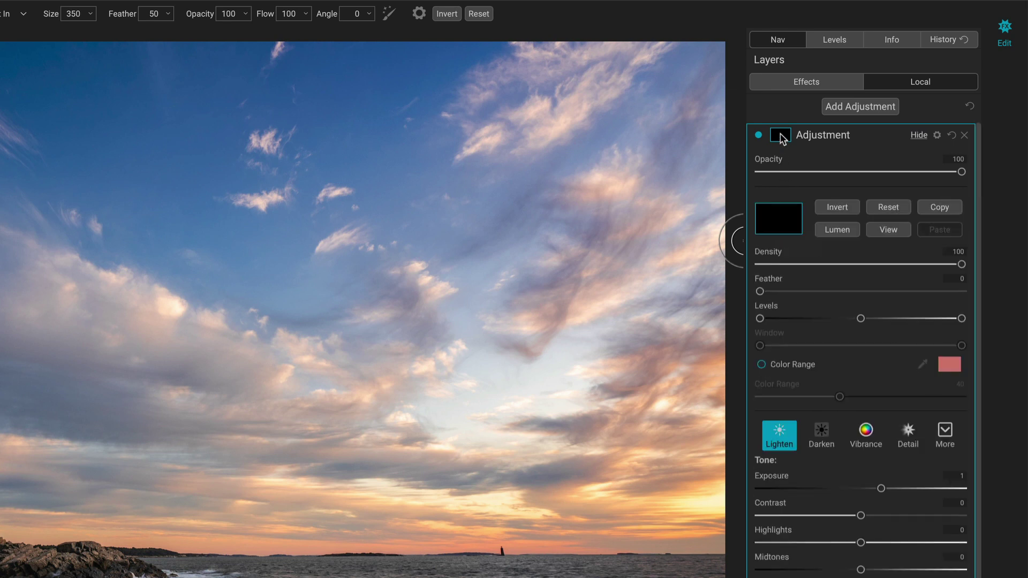
left_click(836, 230)
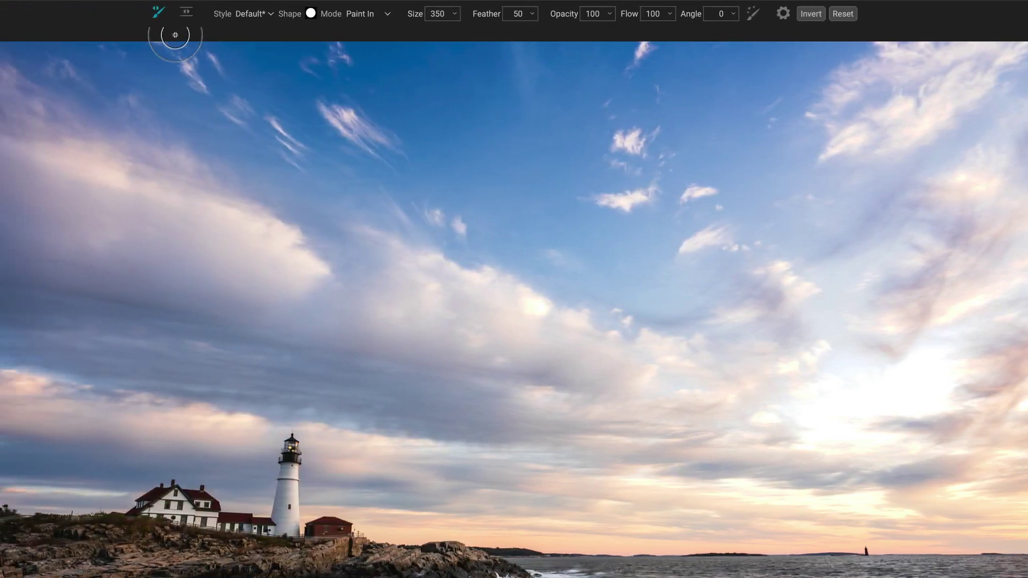
Mask the adjustment with a wide, level gradient at the horizon, refining mask levels in the grayscale view.
left_click(186, 12)
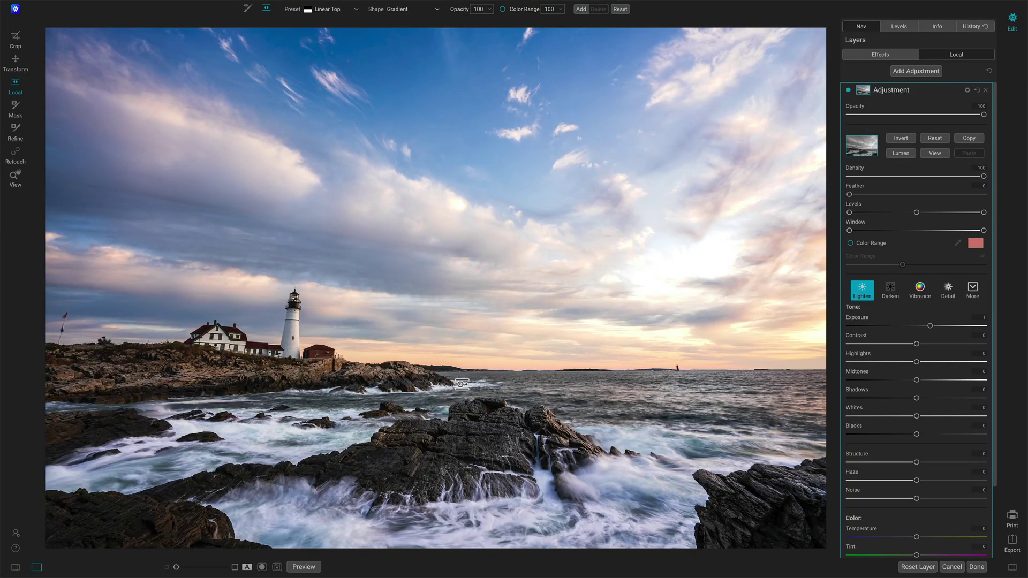
left_click(486, 444)
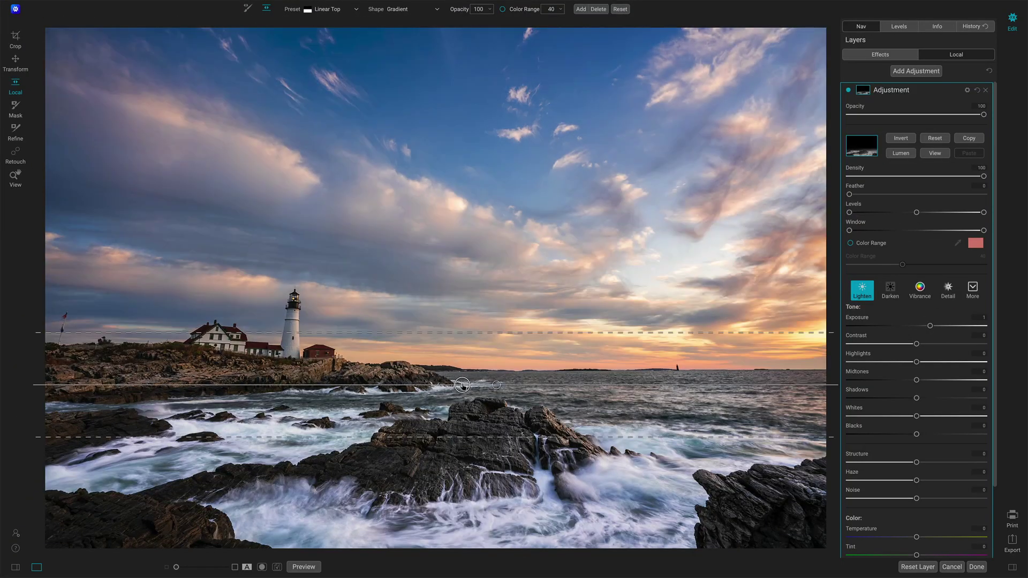
left_click_drag(496, 385, 517, 384)
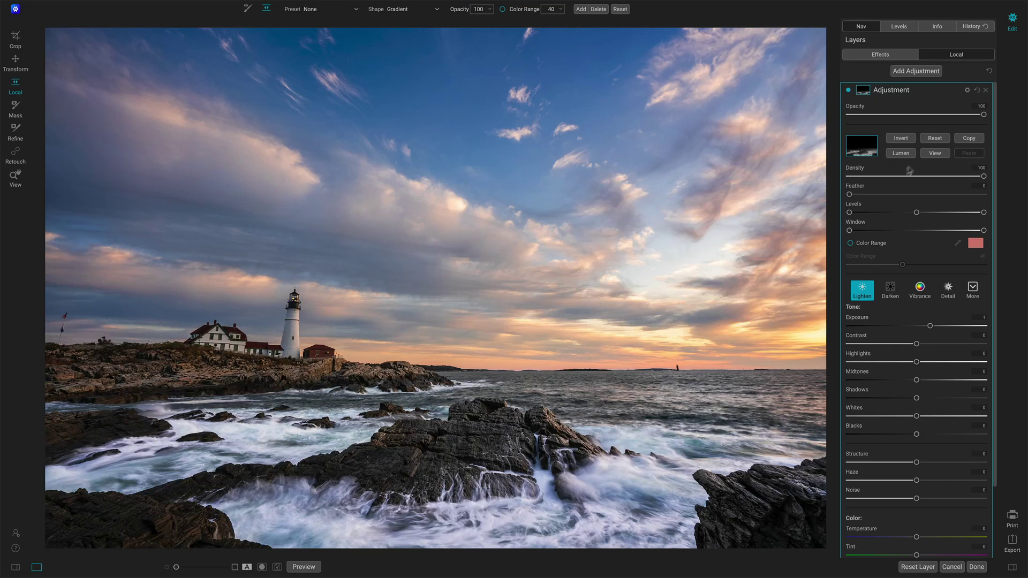
left_click(932, 153)
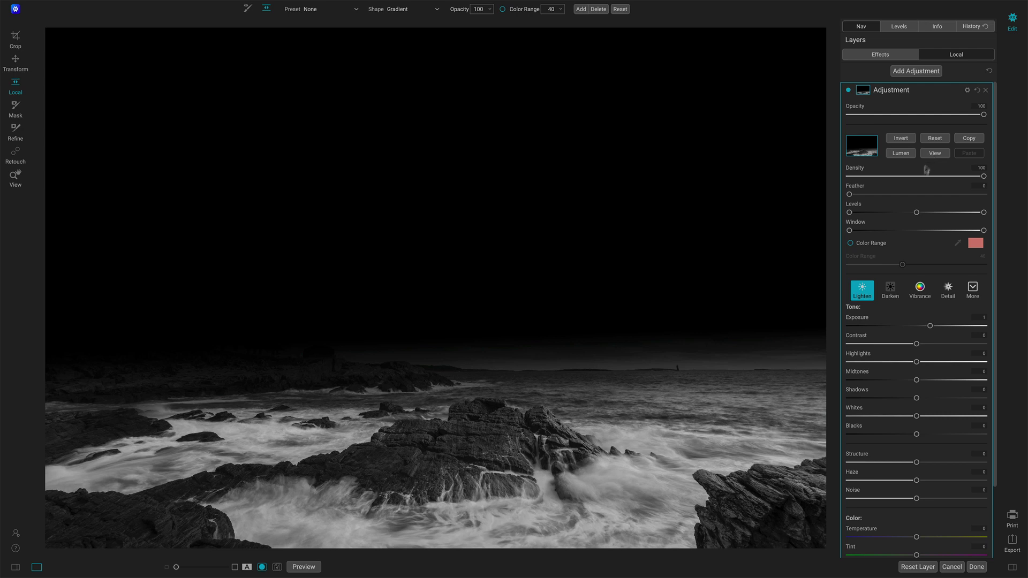
left_click_drag(916, 213, 927, 214)
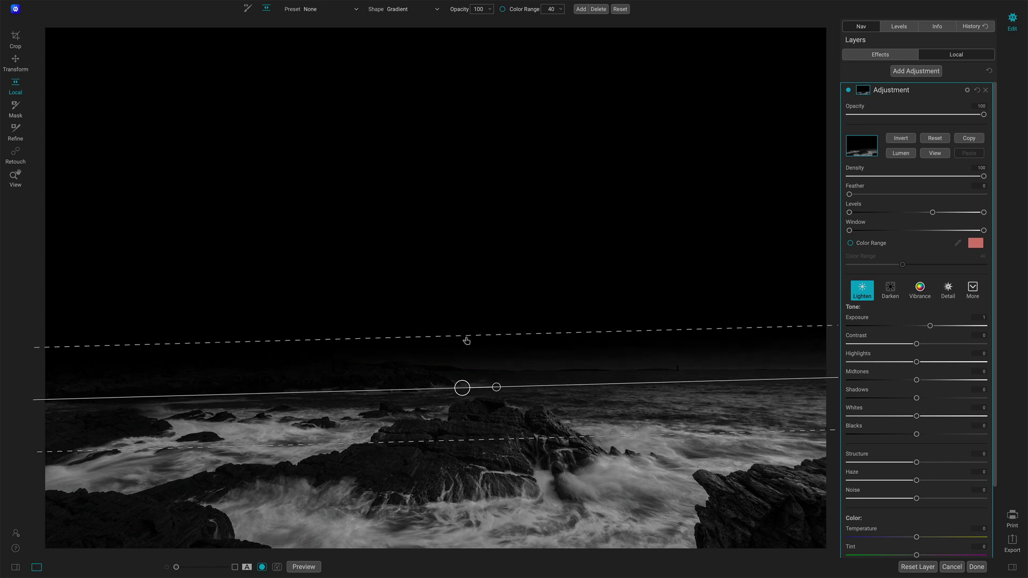
left_click_drag(465, 335, 465, 317)
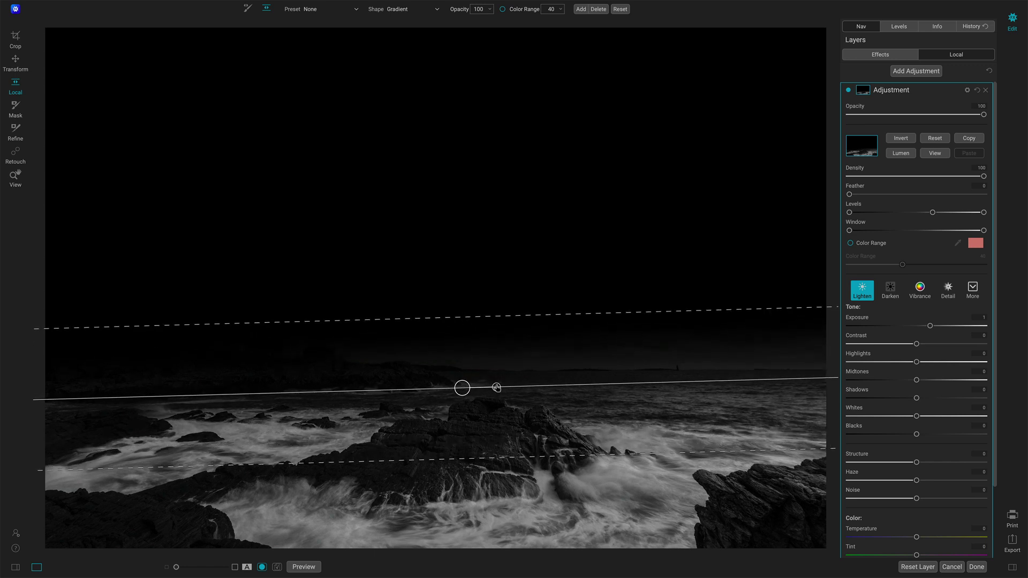
left_click_drag(496, 387, 496, 390)
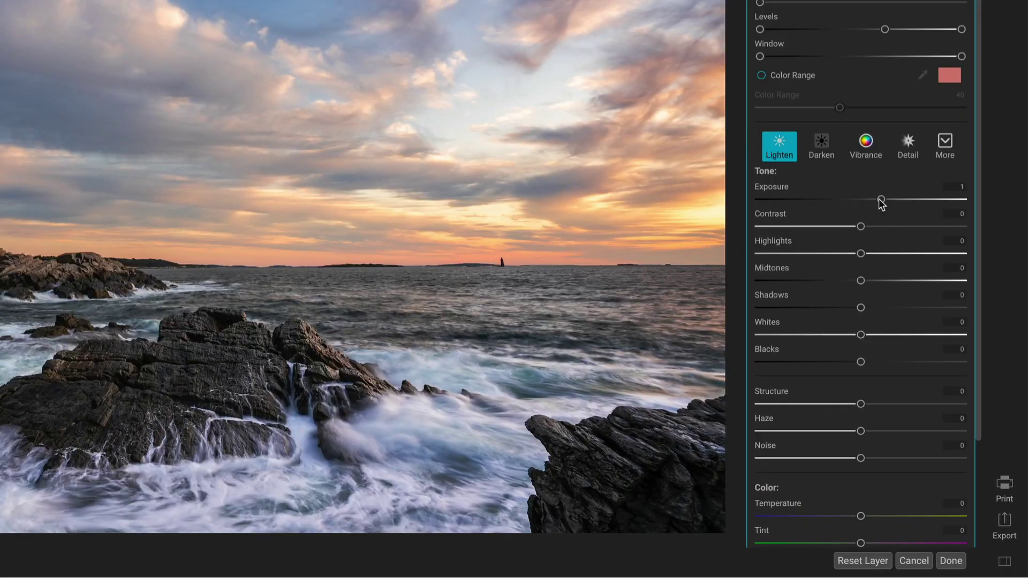
Ease the local adjustment's exposure to 0.8 and lower saturation to -11.
left_click_drag(879, 200, 875, 201)
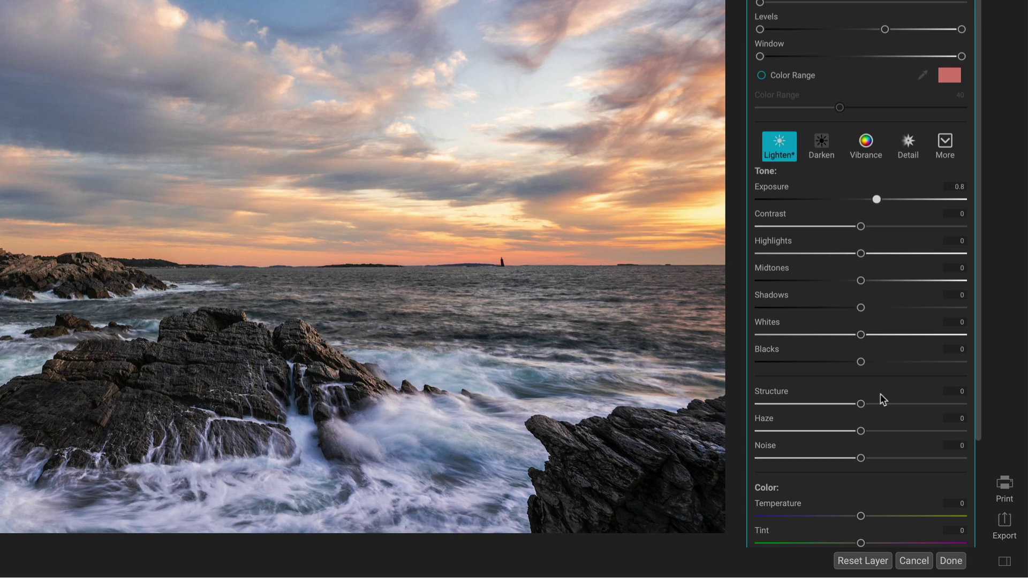
scroll(880, 395, "down", 3)
left_click_drag(860, 445, 849, 446)
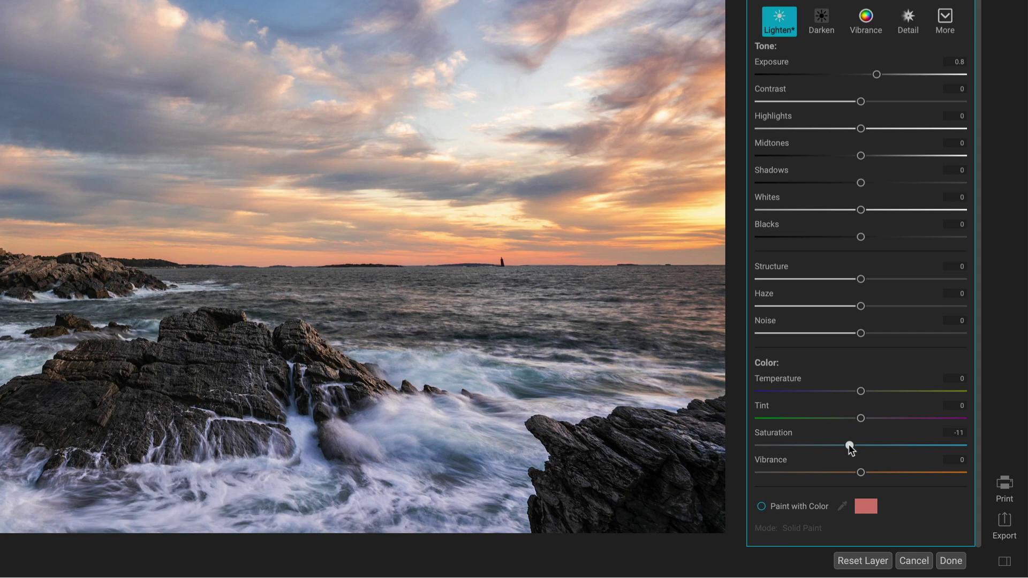